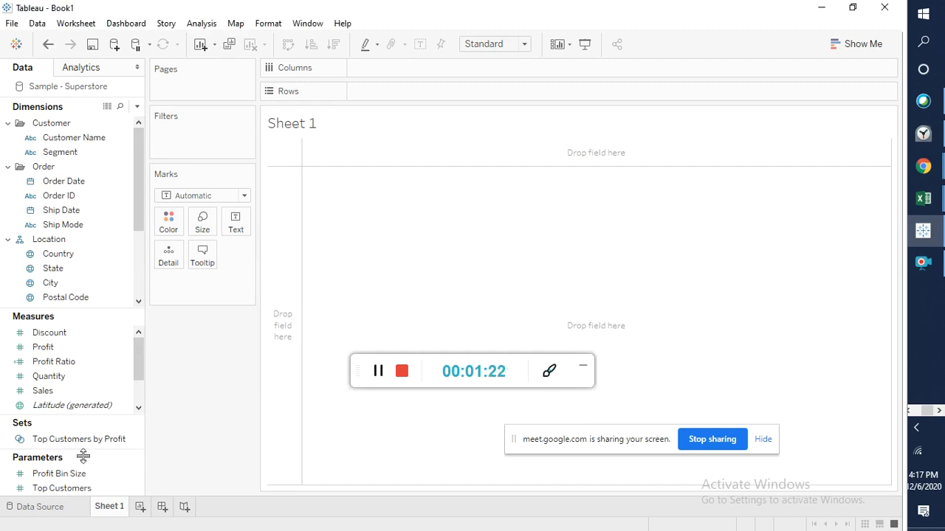
click(429, 366)
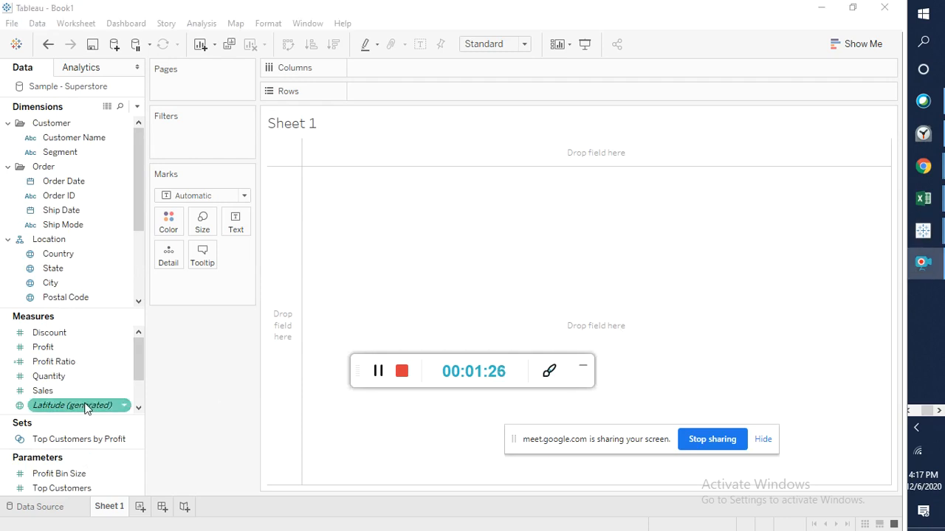
drag(138, 174, 142, 131)
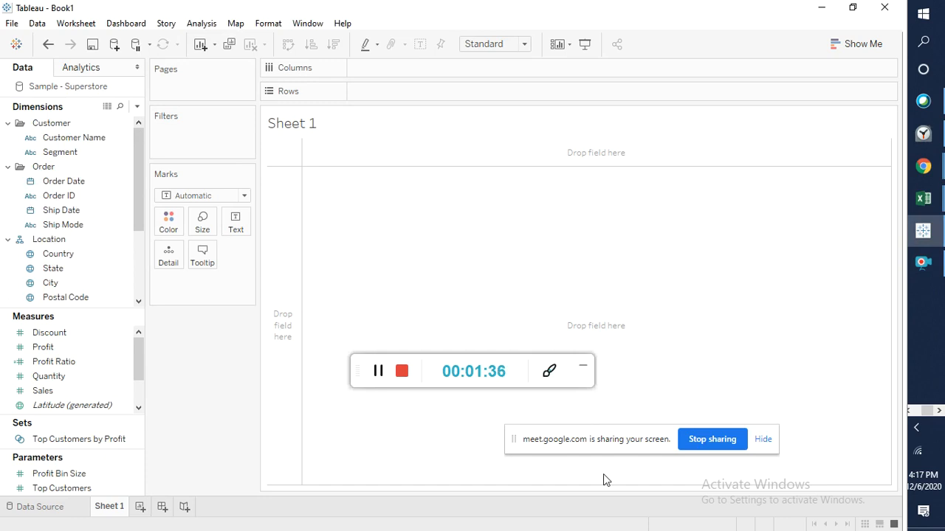
click(102, 363)
click(77, 345)
click(65, 361)
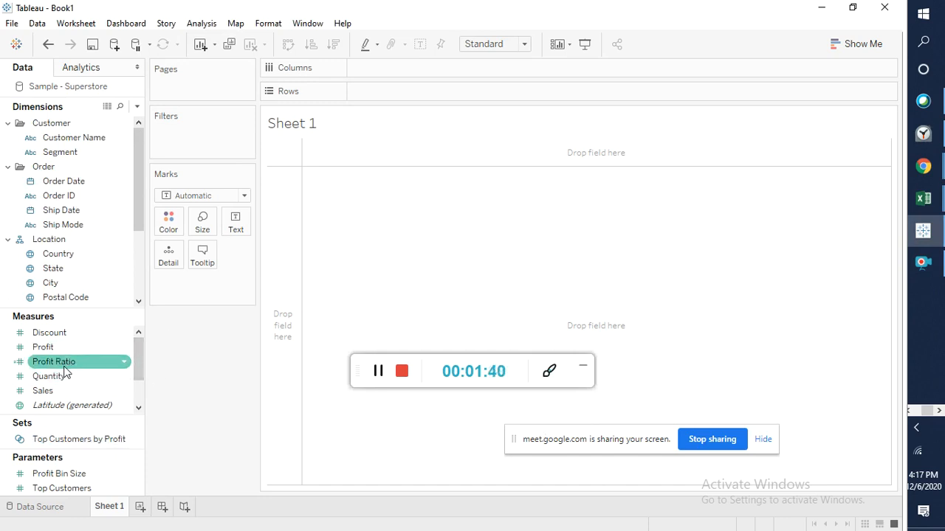
click(64, 376)
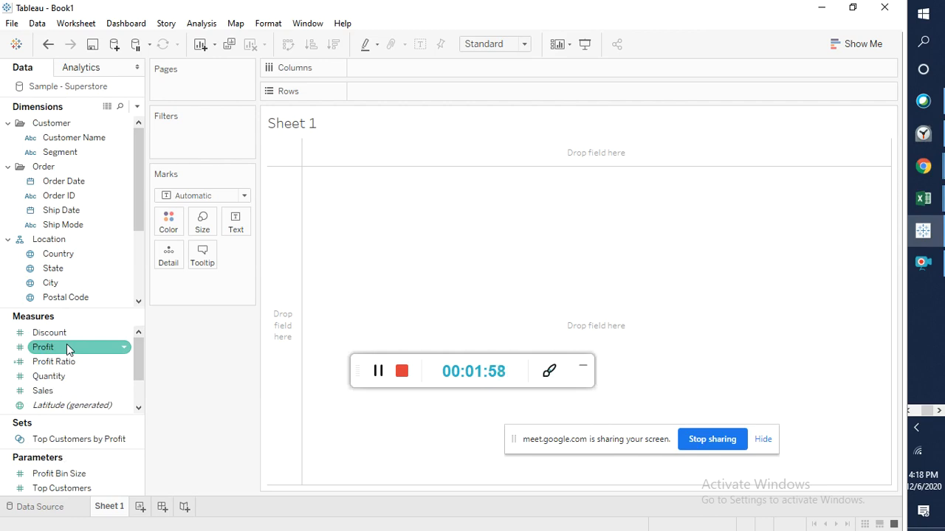
Step: Create a calculated field named Donut with the formula 0
click(136, 106)
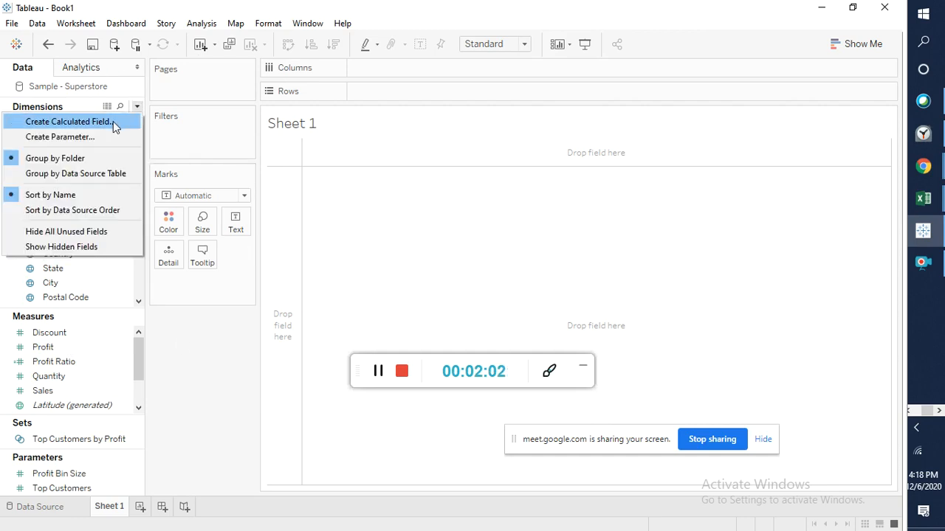
click(113, 123)
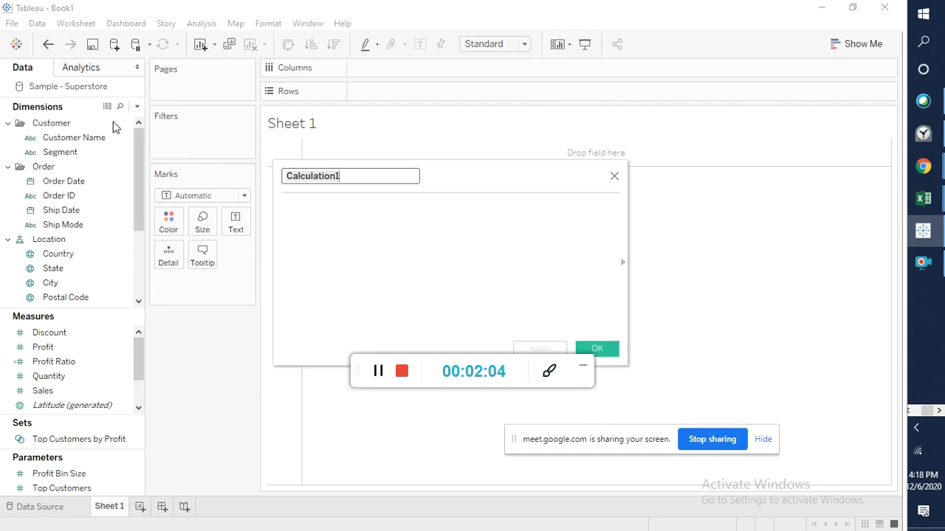
text(Donut)
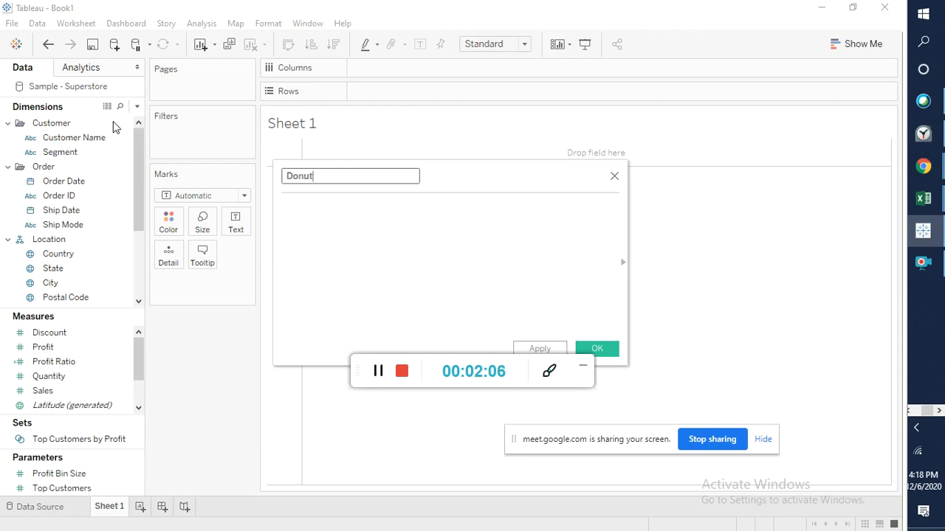
click(315, 206)
text(0)
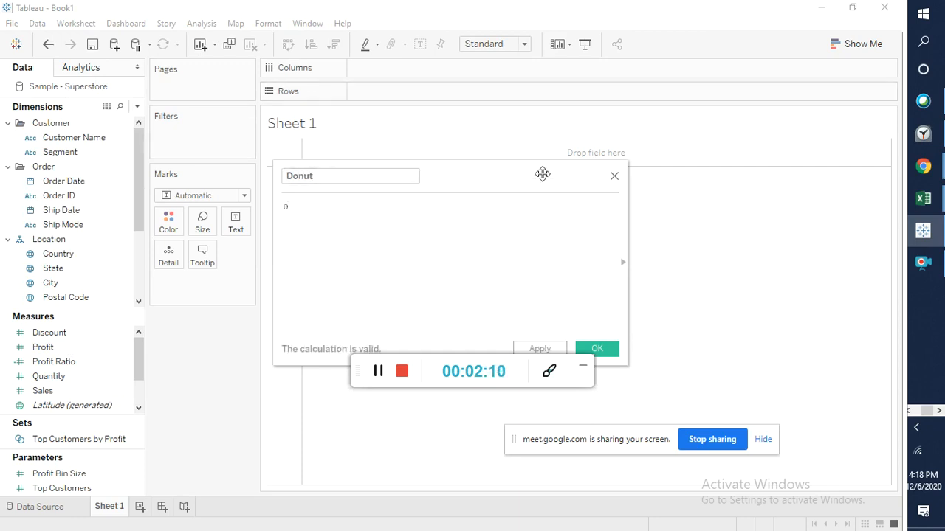
drag(543, 174, 534, 112)
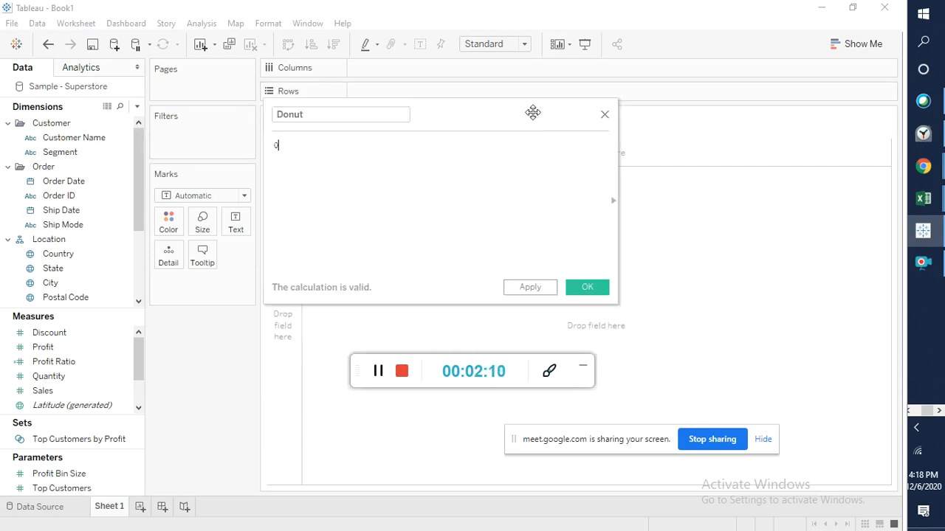
click(525, 286)
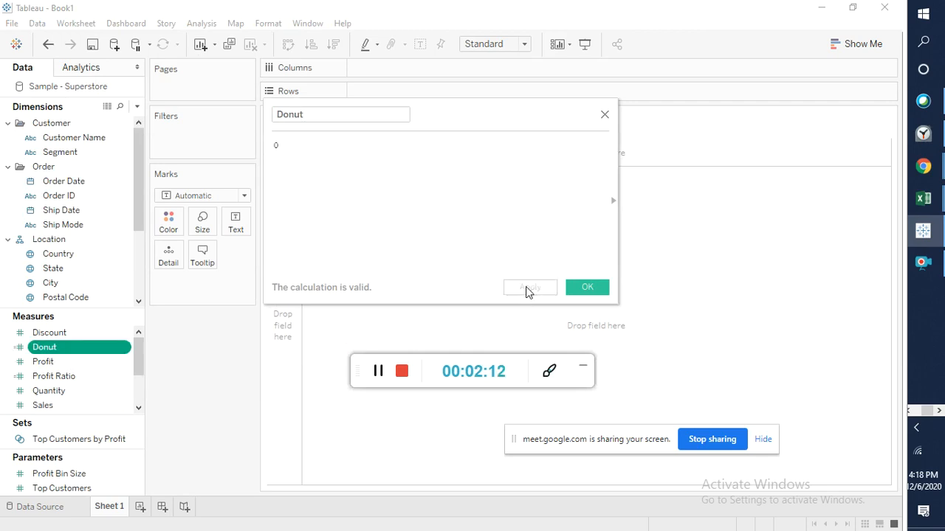
click(593, 287)
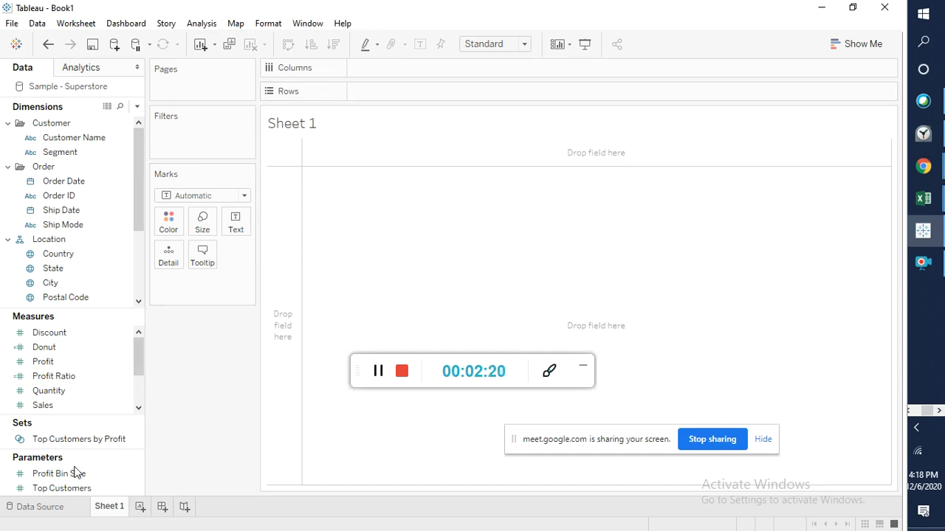
Step: Place the Donut measure on the Rows shelf of Sheet 1
drag(46, 351, 384, 100)
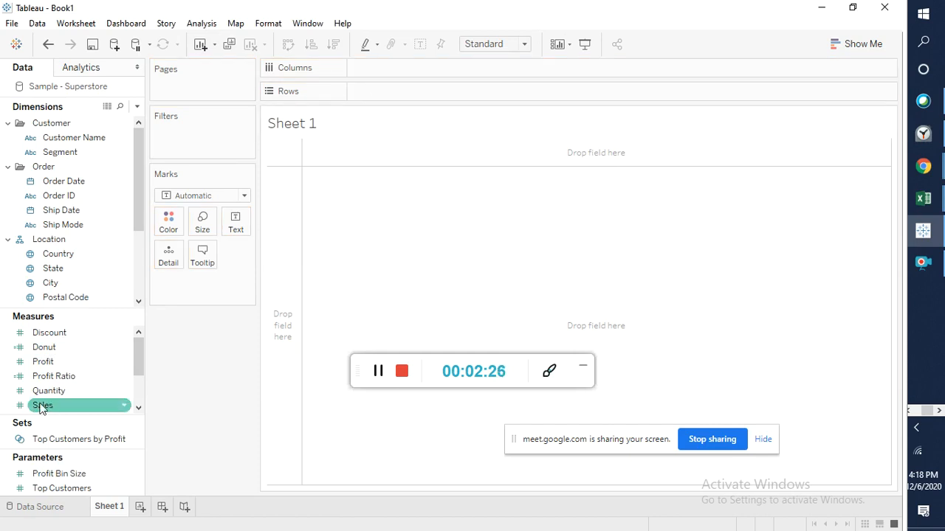
drag(46, 350, 372, 96)
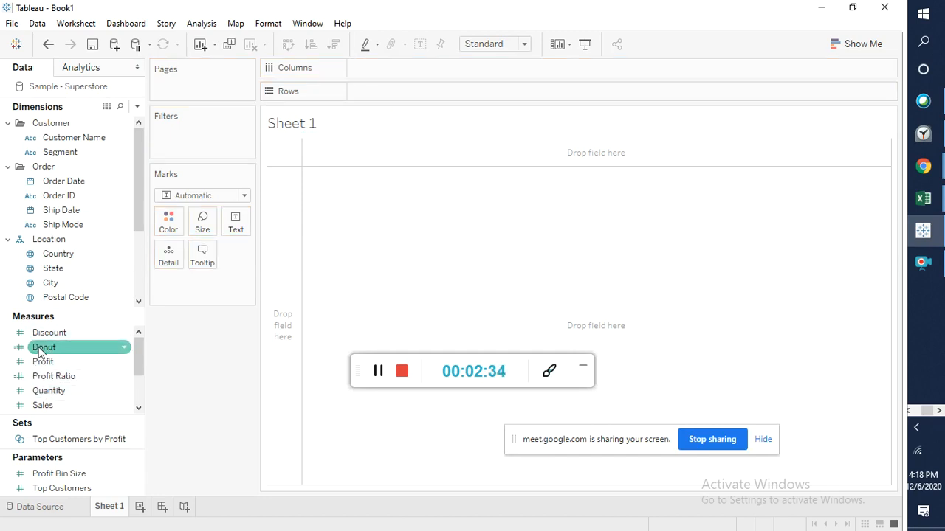
drag(38, 352, 374, 93)
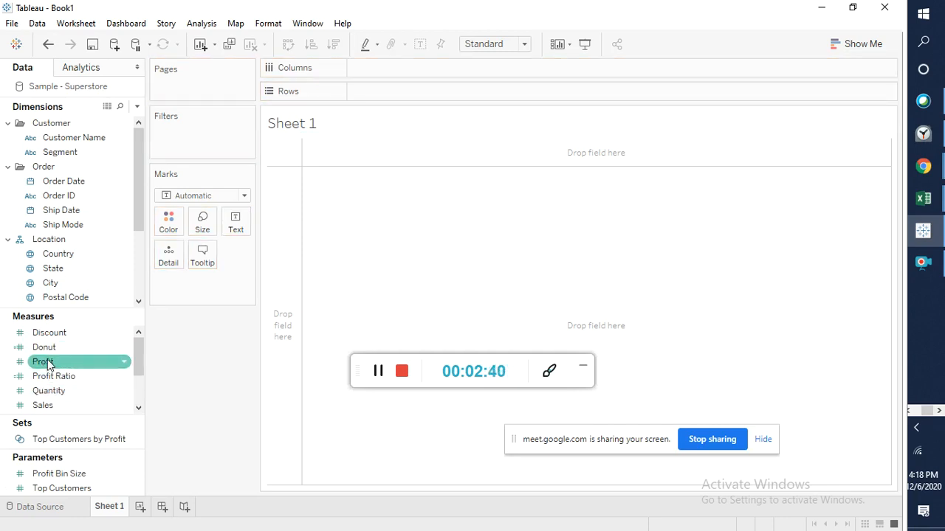
click(45, 353)
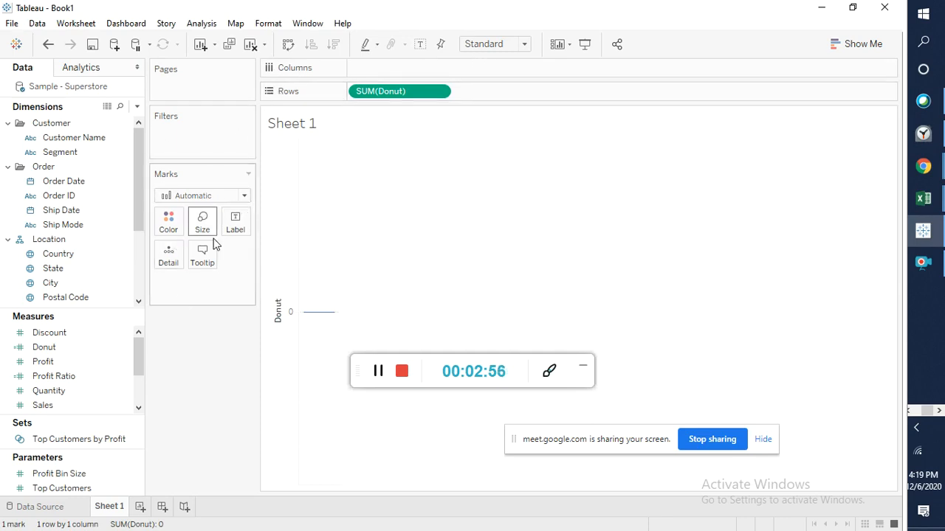
click(244, 198)
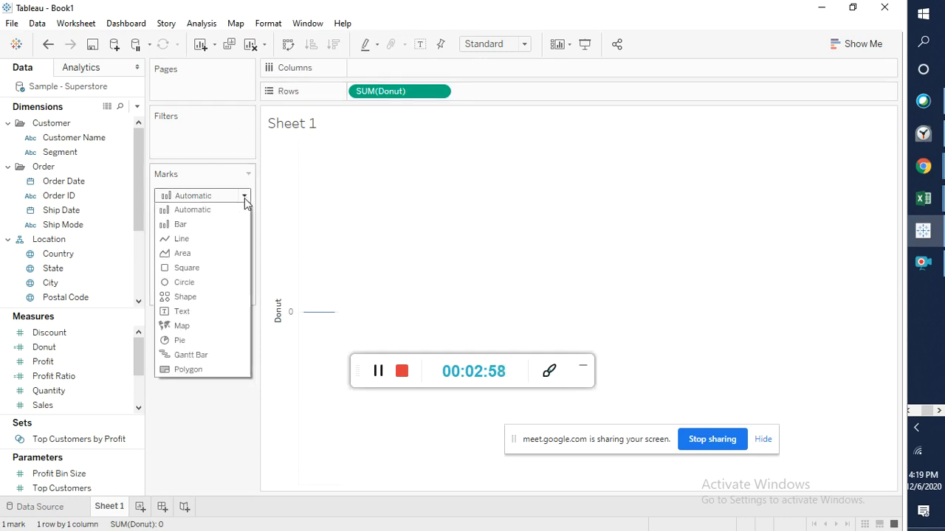
click(221, 174)
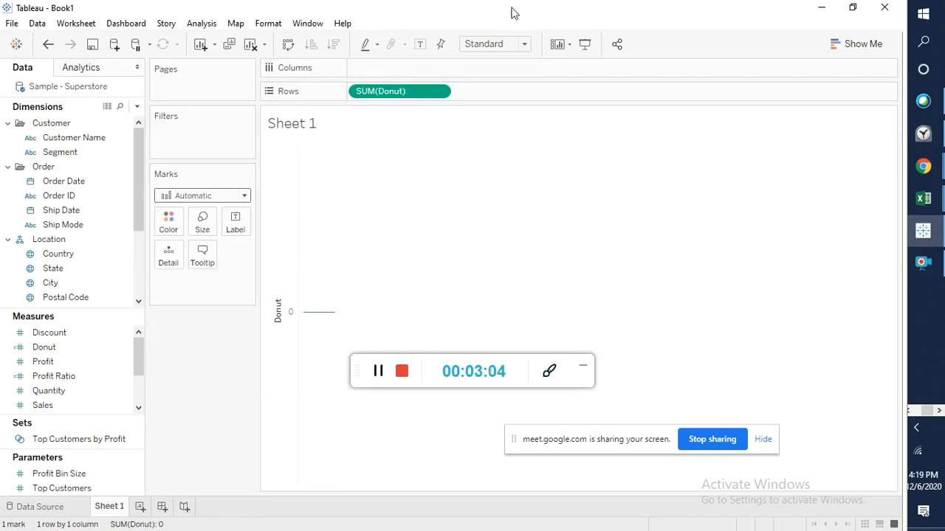
Step: Try to duplicate the SUM(Donut) field beside itself on the Rows shelf
drag(394, 91, 493, 95)
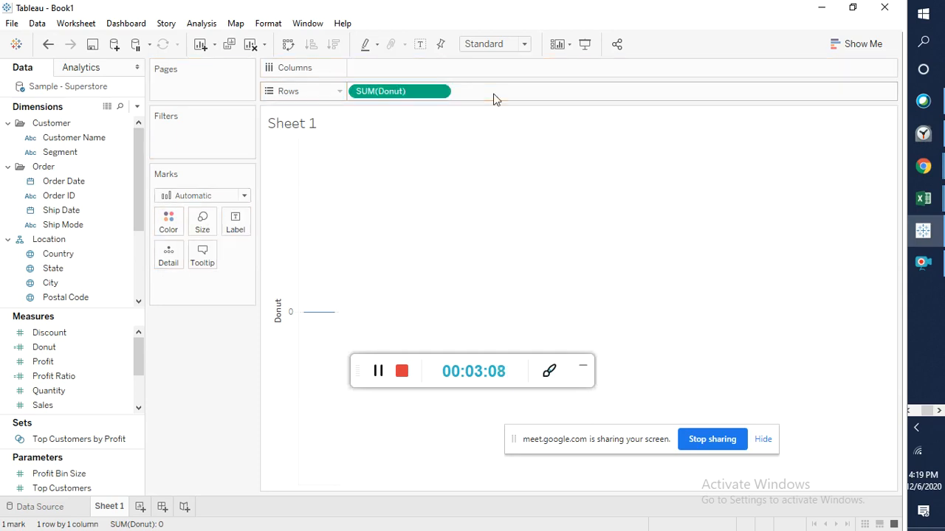
drag(411, 98, 534, 96)
drag(398, 93, 527, 92)
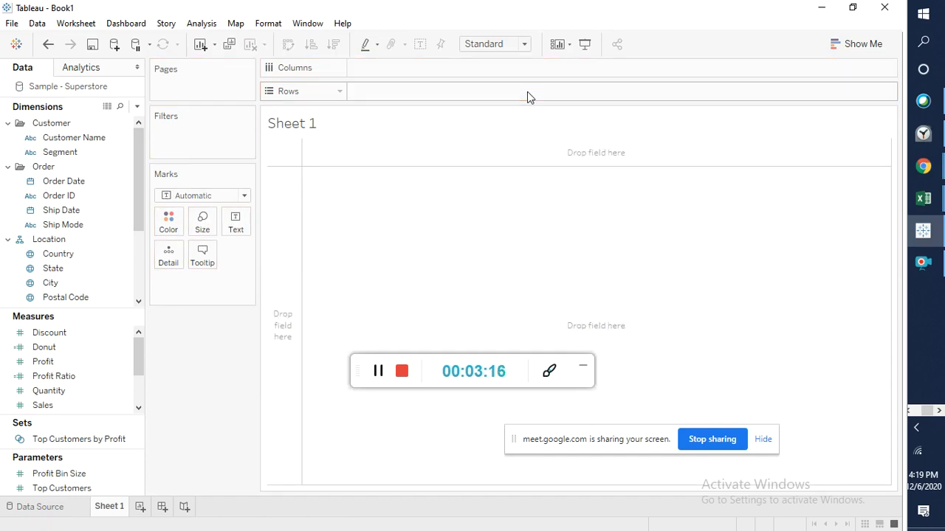
key(ctrl+z)
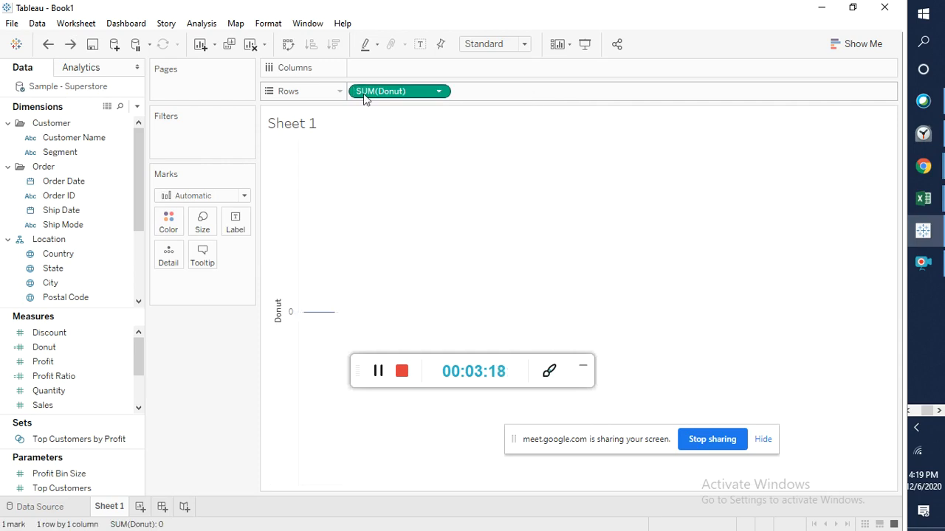
drag(364, 100, 474, 102)
click(439, 99)
drag(413, 99, 516, 101)
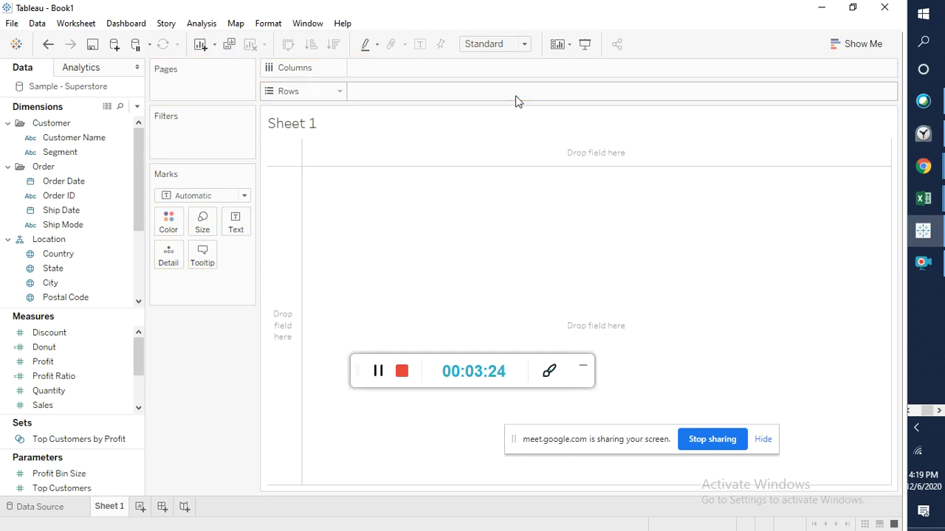
key(ctrl+z)
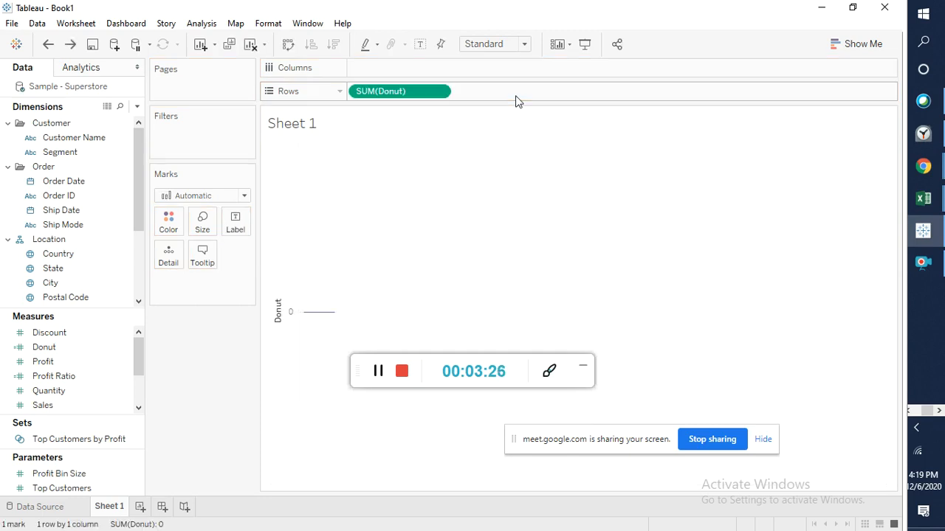
drag(386, 96, 538, 91)
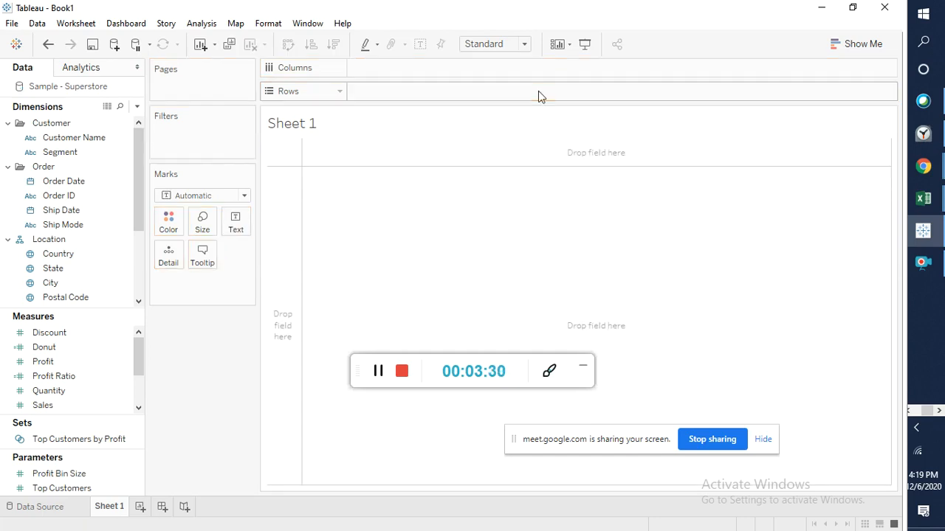
key(ctrl+z)
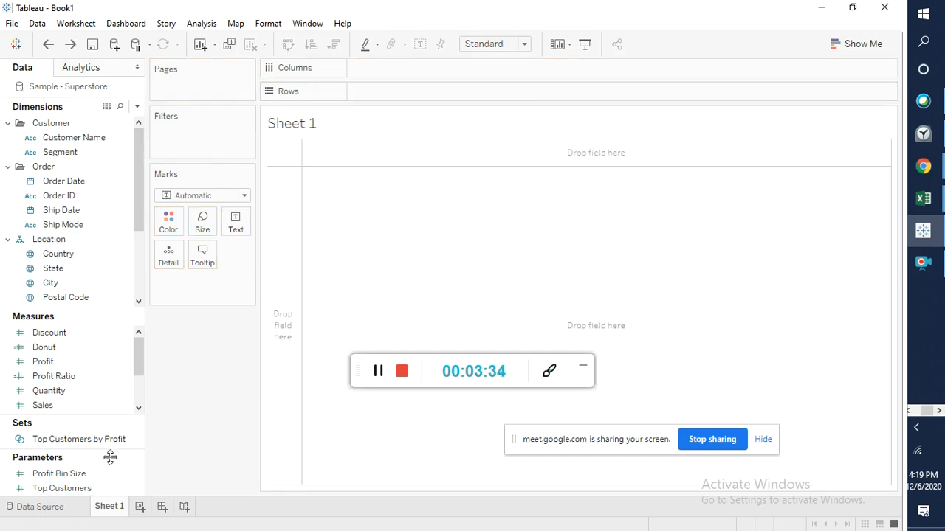
Step: Add the Donut measure back to the empty Rows shelf
drag(37, 347, 403, 101)
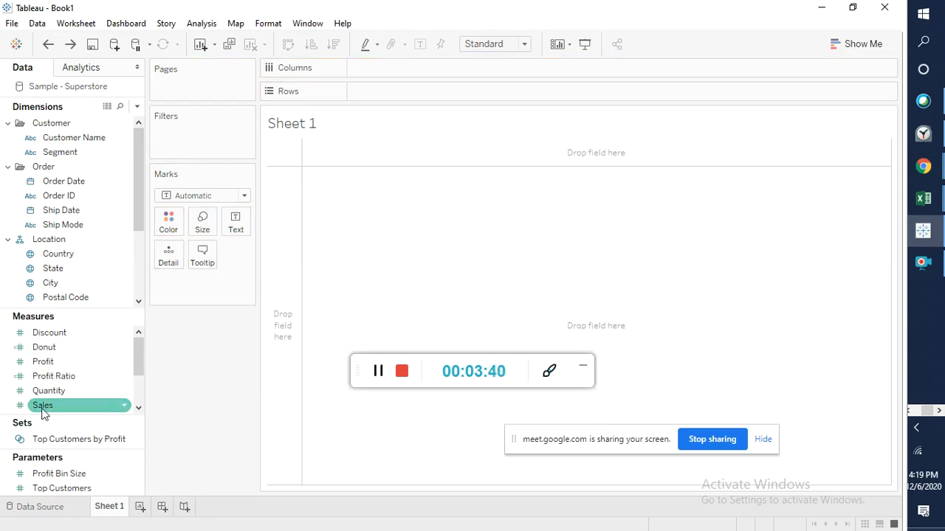
double_click(36, 352)
Step: Retry making a second copy of the SUM(Donut) field on the Rows shelf
drag(391, 95, 506, 101)
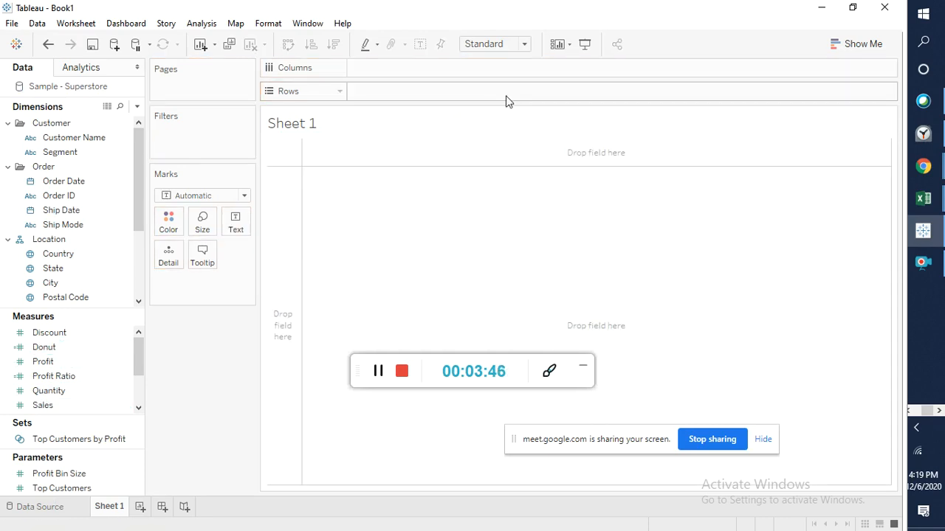
key(ctrl+z)
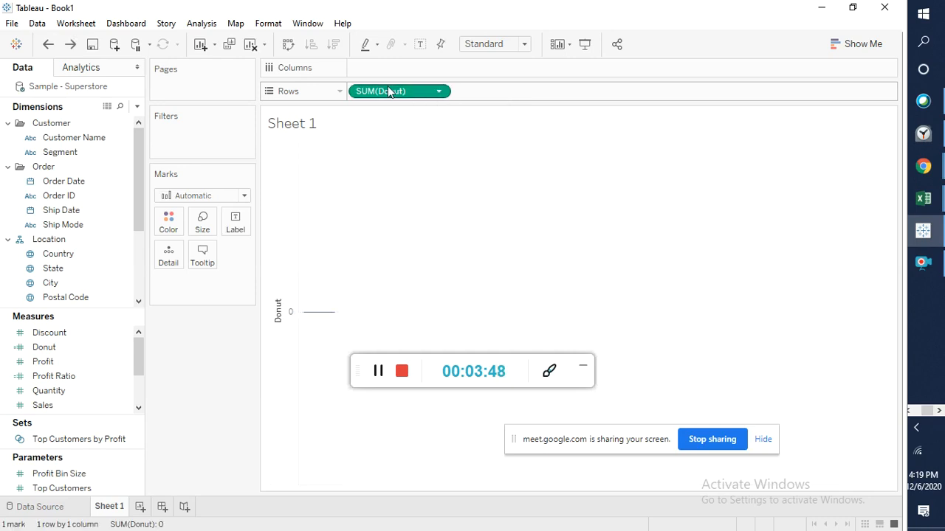
drag(385, 92, 507, 93)
drag(376, 90, 486, 88)
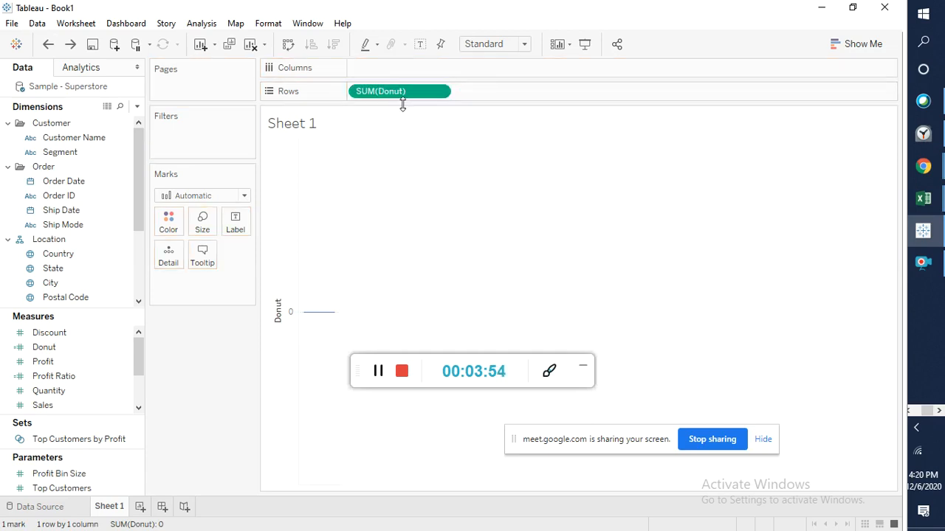
drag(409, 90, 494, 92)
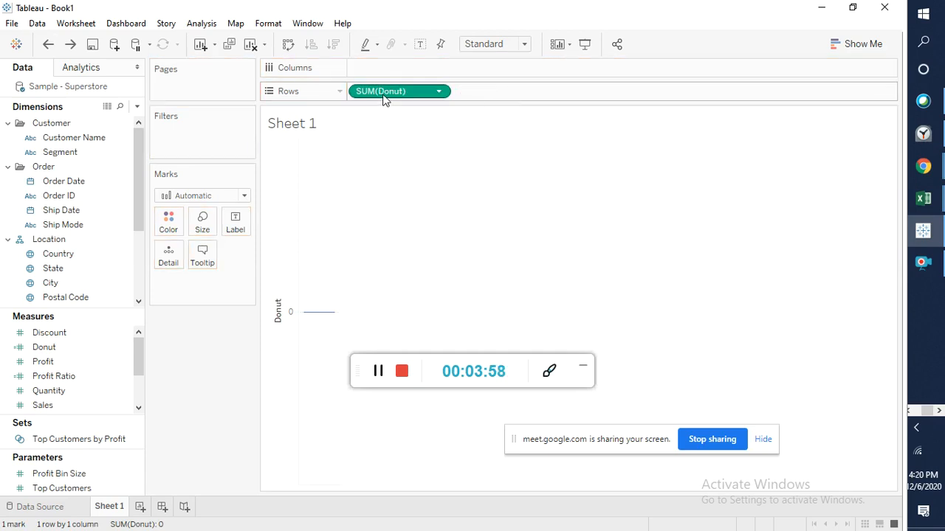
drag(380, 94, 496, 88)
click(404, 95)
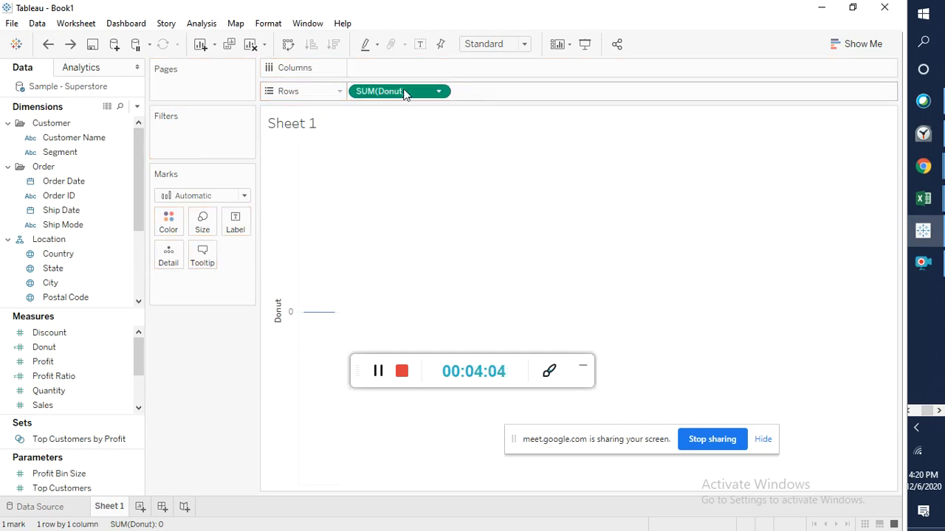
drag(404, 94, 509, 90)
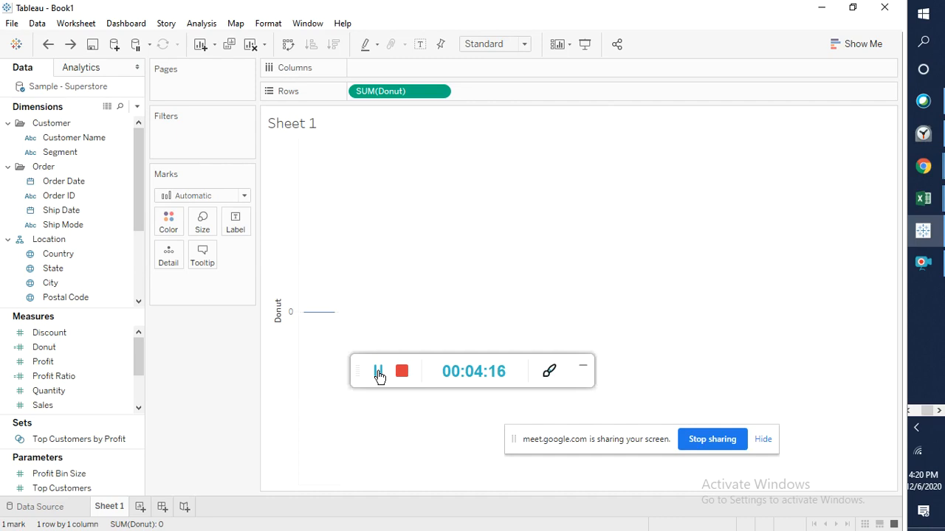
Step: Switch to the Google Meet call in Chrome, mute the microphone and unmute it again
key(alt+Tab)
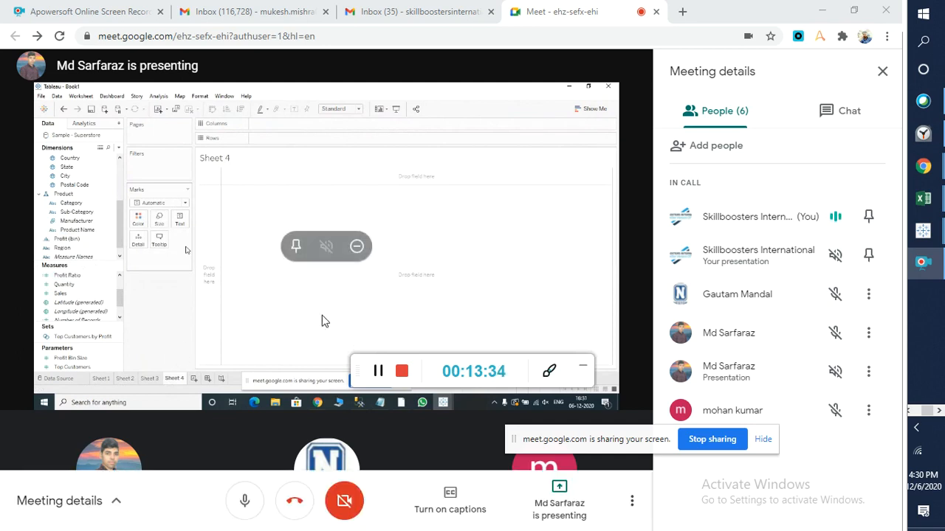
click(246, 504)
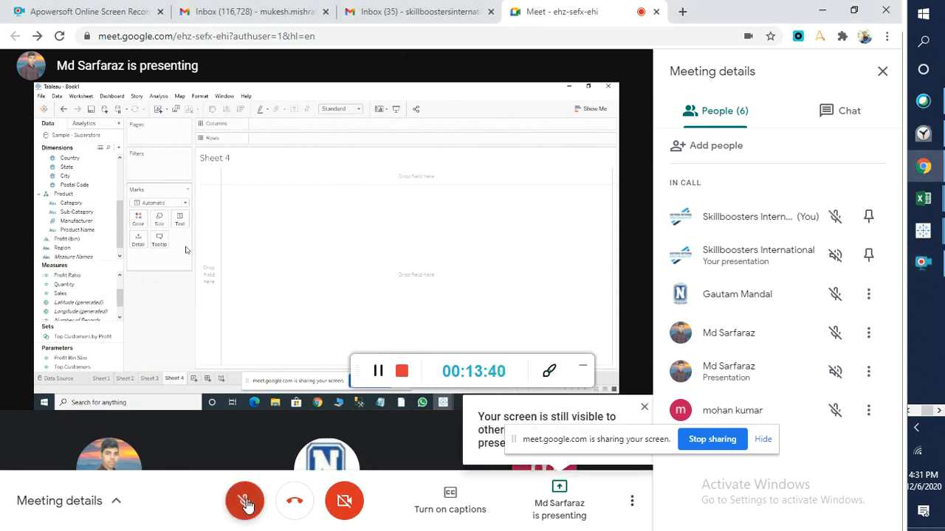
click(247, 504)
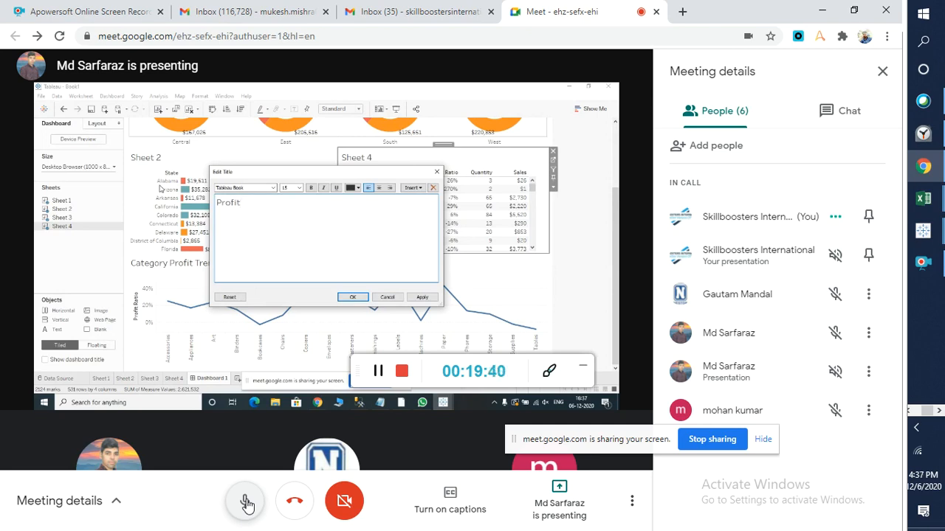
Step: Complete the title text of the Sheet 4 view on the shared dashboard as Profit/Sales/Quantity
text(?)
key(BackSpace)
text(/Sales/Quantity)
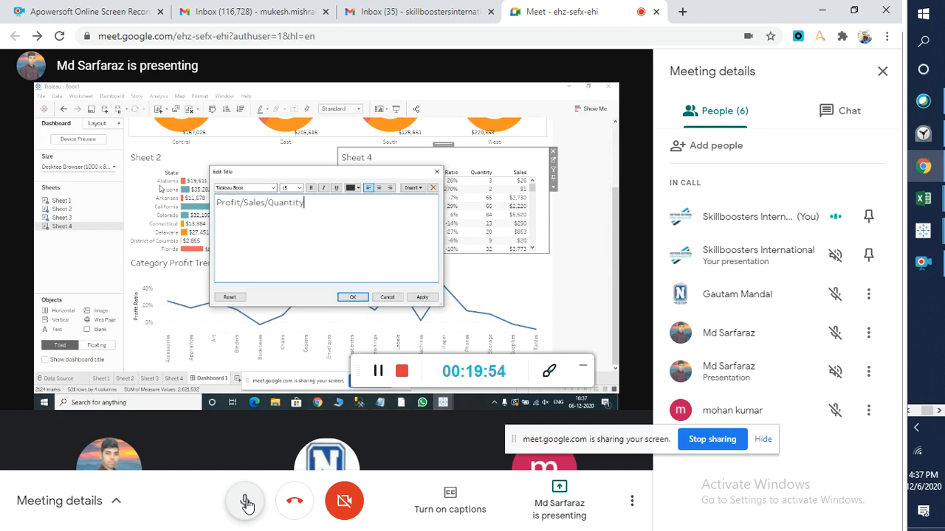